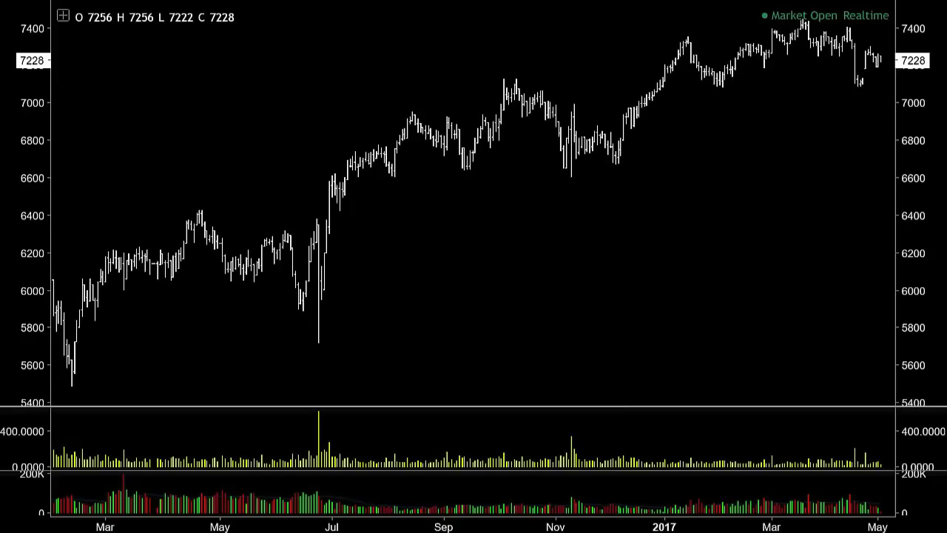
Step: Switch the price chart's style to Candles and examine the daily candles from mid-2016 to May 2017
left_click(152, 4)
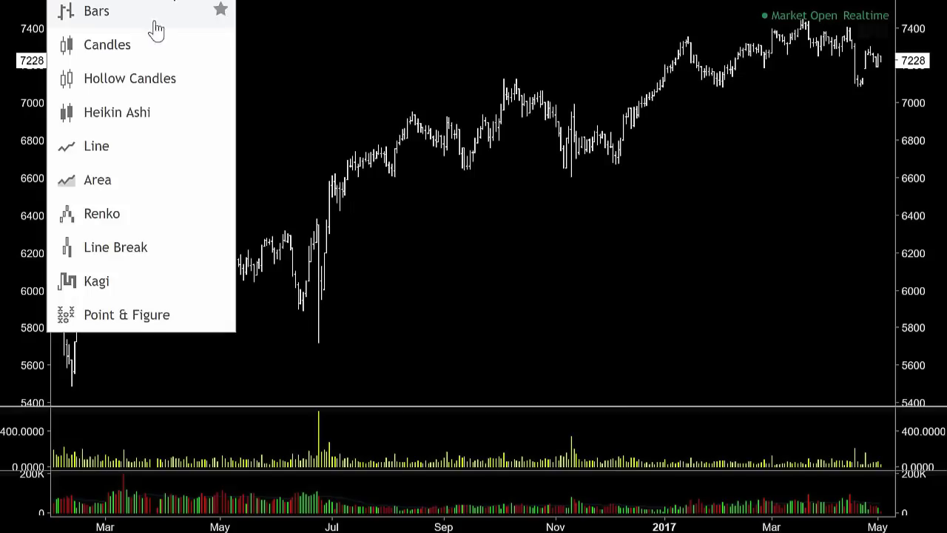
left_click(144, 46)
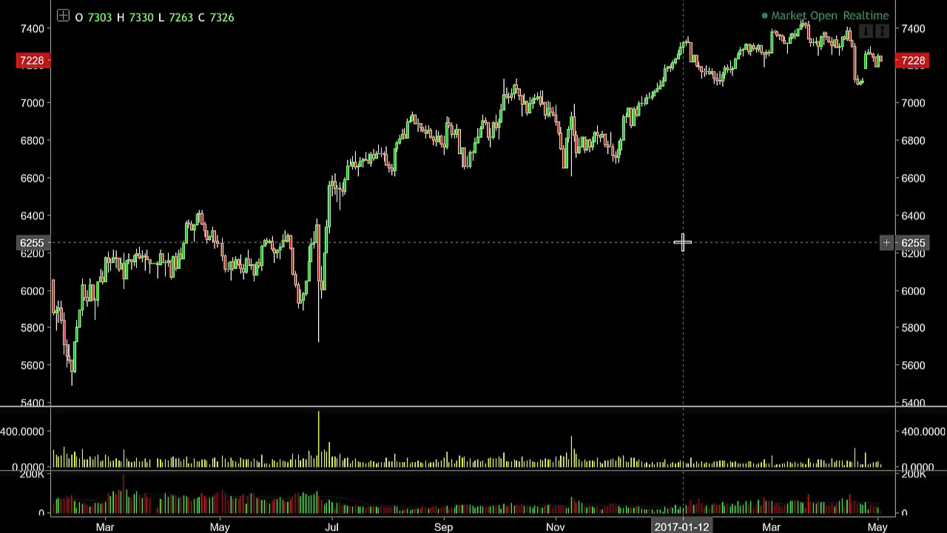
scroll(682, 242, "up", 10)
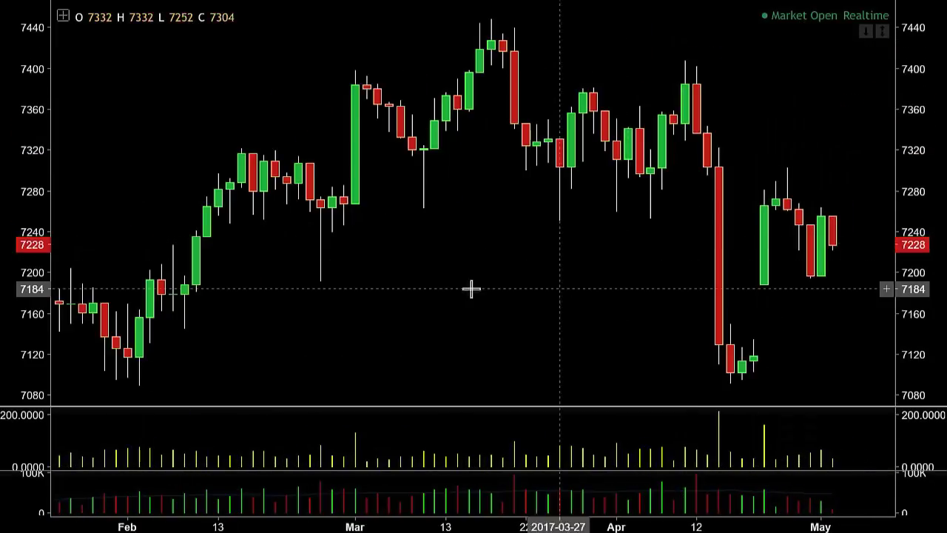
left_click_drag(466, 290, 572, 281)
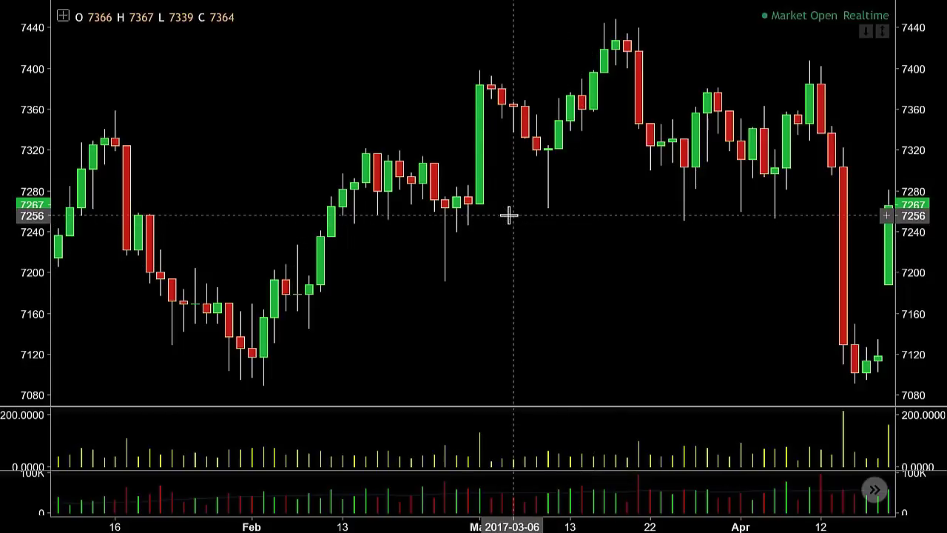
scroll(440, 232, "down", 5)
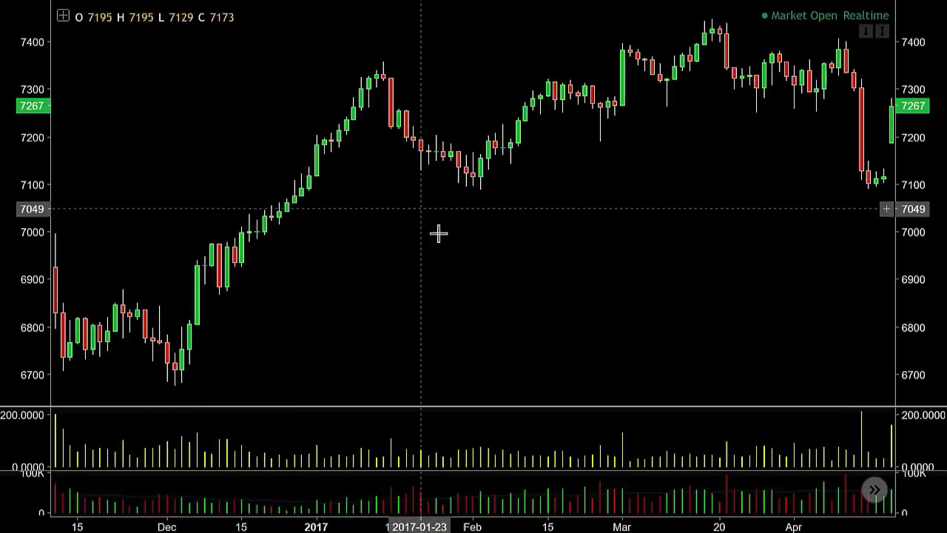
left_click_drag(606, 241, 444, 271)
scroll(473, 273, "down", 3)
left_click_drag(503, 279, 680, 256)
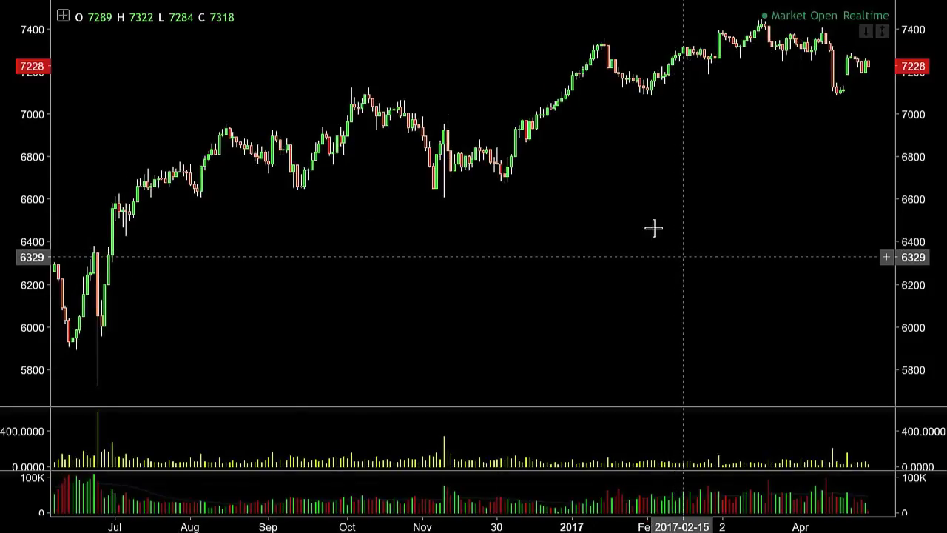
scroll(450, 171, "up", 2)
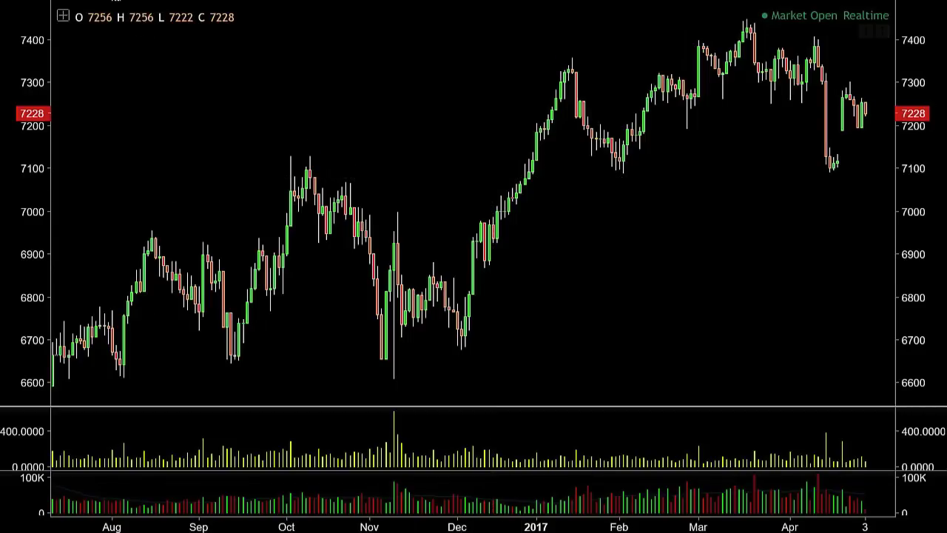
Step: Set the chart interval to 1 month and examine the monthly candles across the full price history
left_click(148, 1)
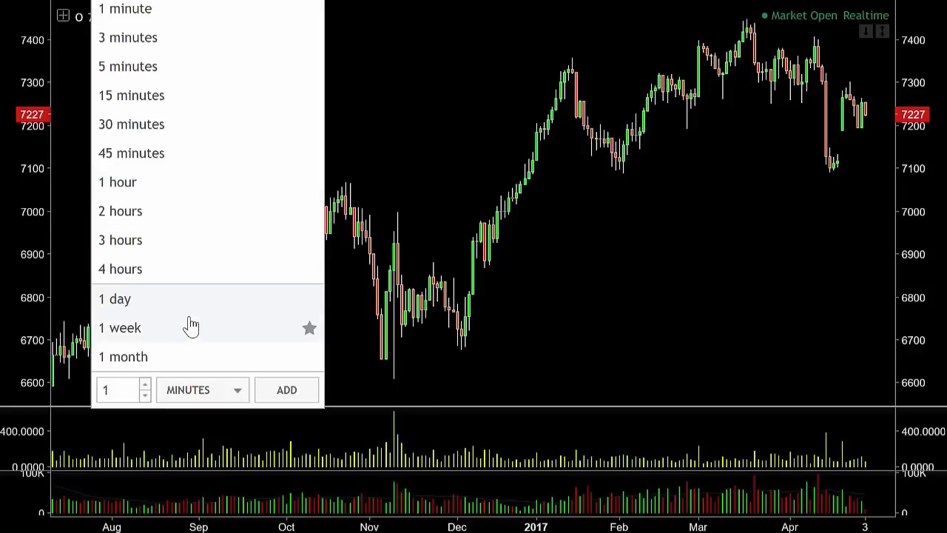
left_click(182, 356)
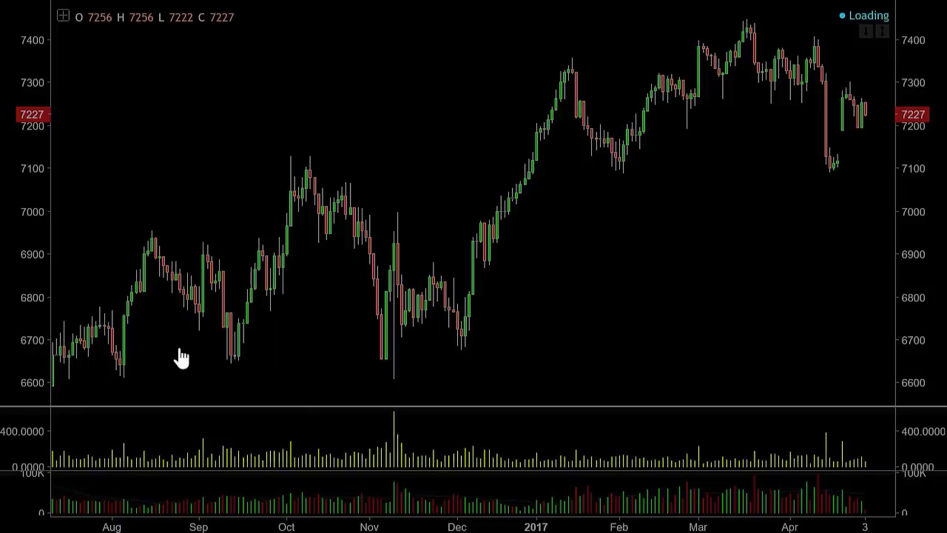
scroll(676, 294, "down", 3)
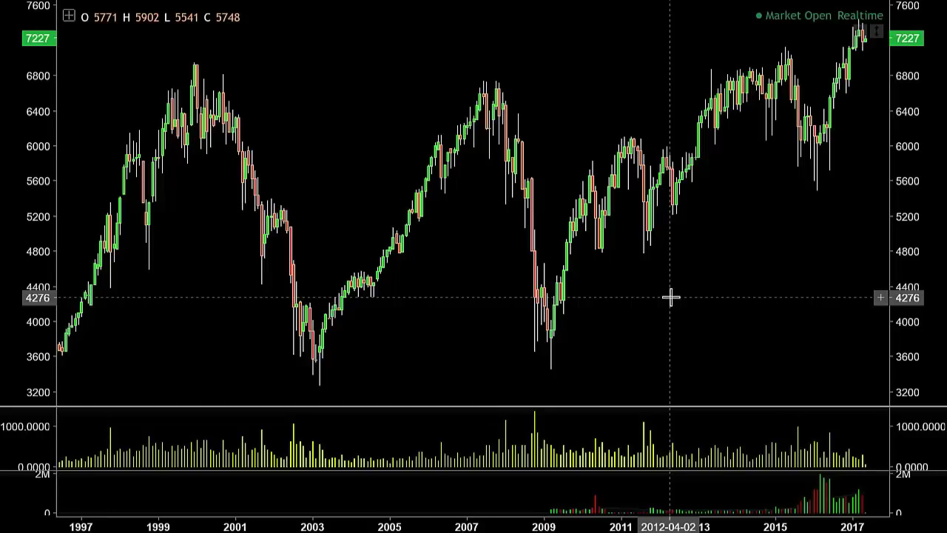
scroll(671, 298, "down", 5)
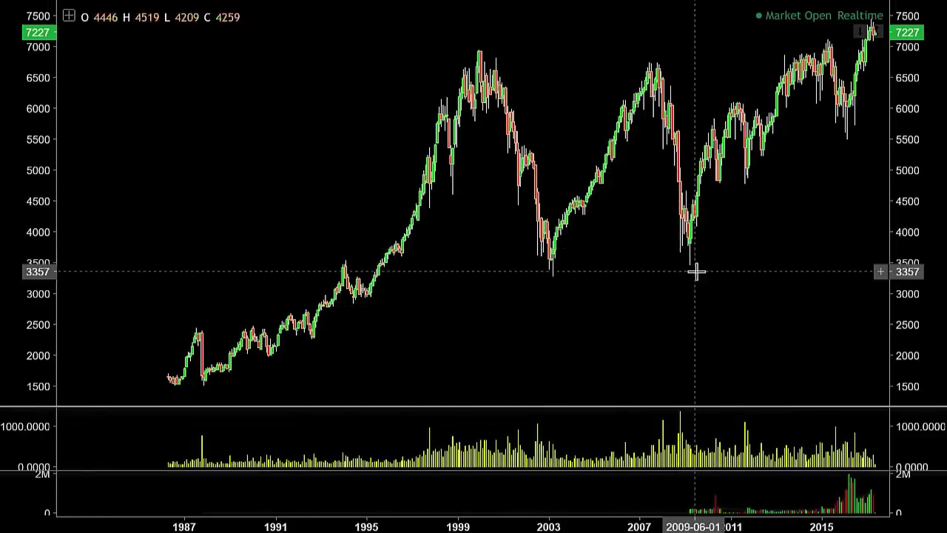
scroll(634, 298, "down", 2)
scroll(635, 300, "up", 1)
scroll(635, 299, "up", 1)
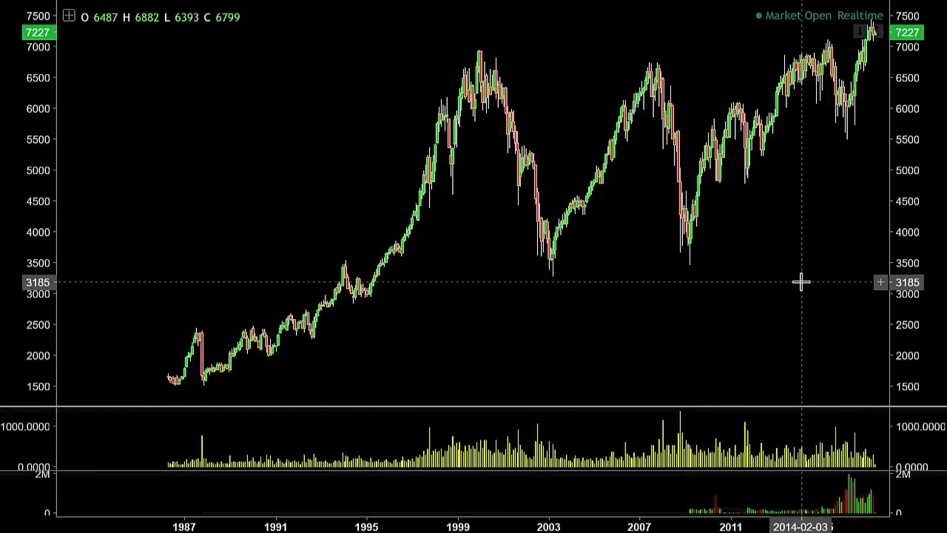
scroll(784, 300, "up", 10)
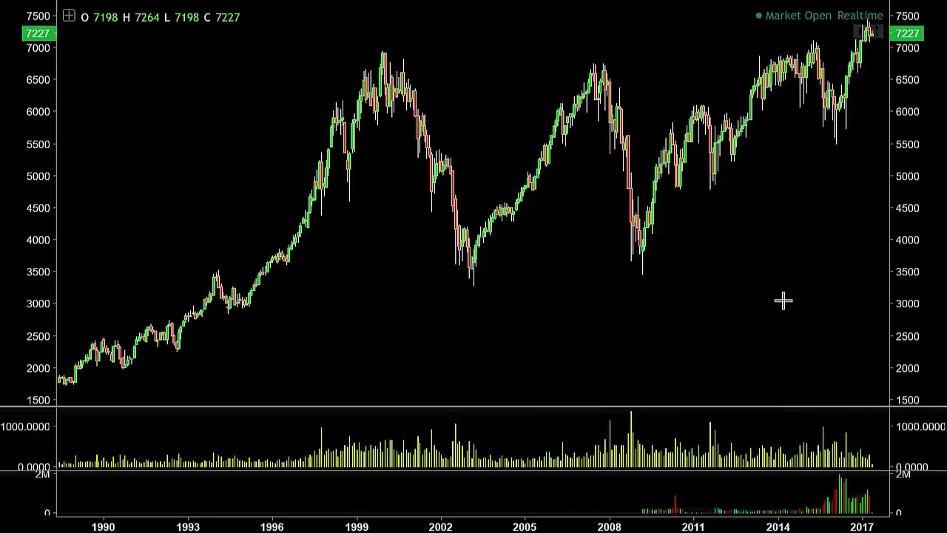
scroll(763, 290, "up", 2)
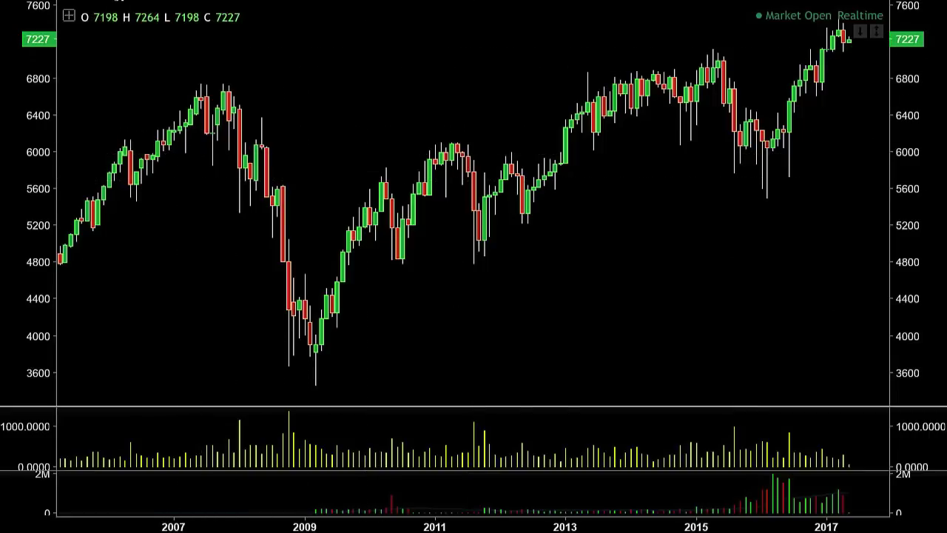
Step: Set the chart interval to 1 minute and examine the individual candles of 3 May 2017
left_click(116, 18)
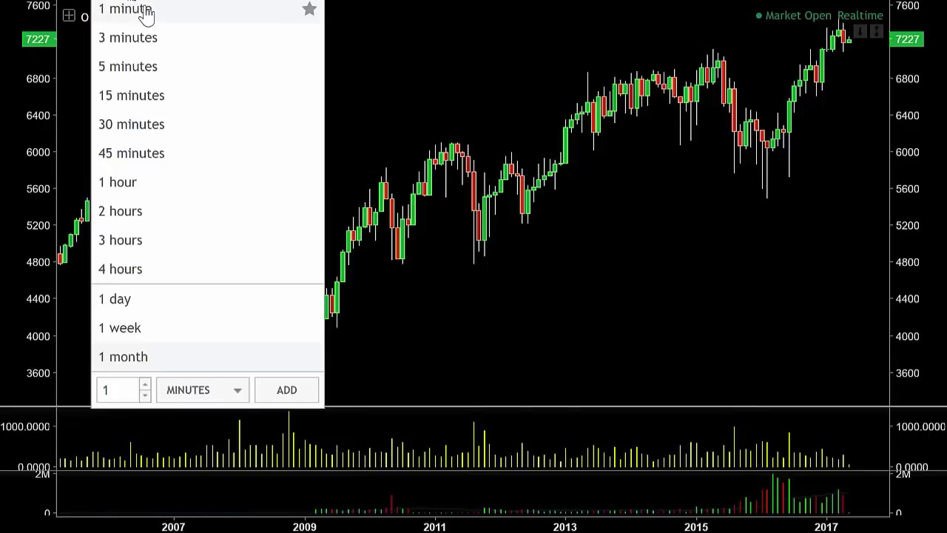
left_click(146, 11)
scroll(447, 189, "down", 2)
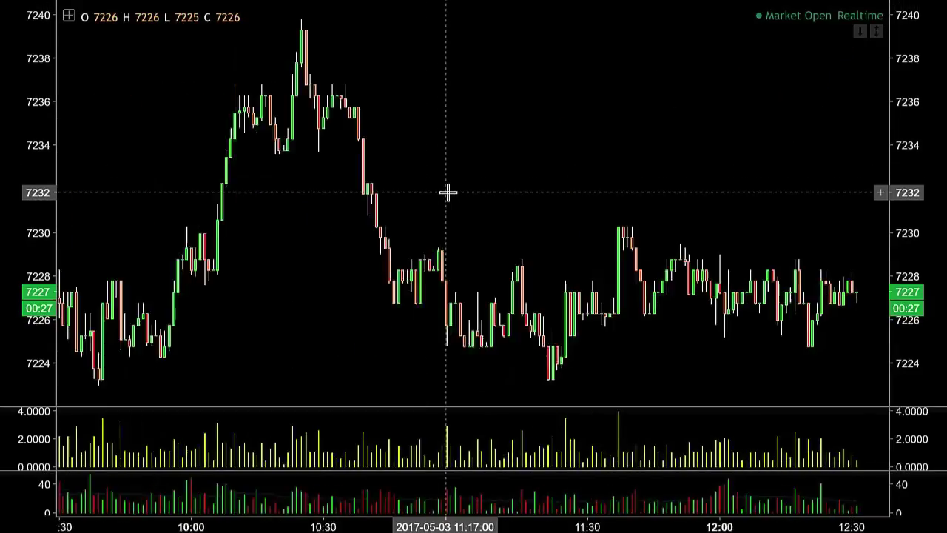
scroll(445, 187, "up", 1)
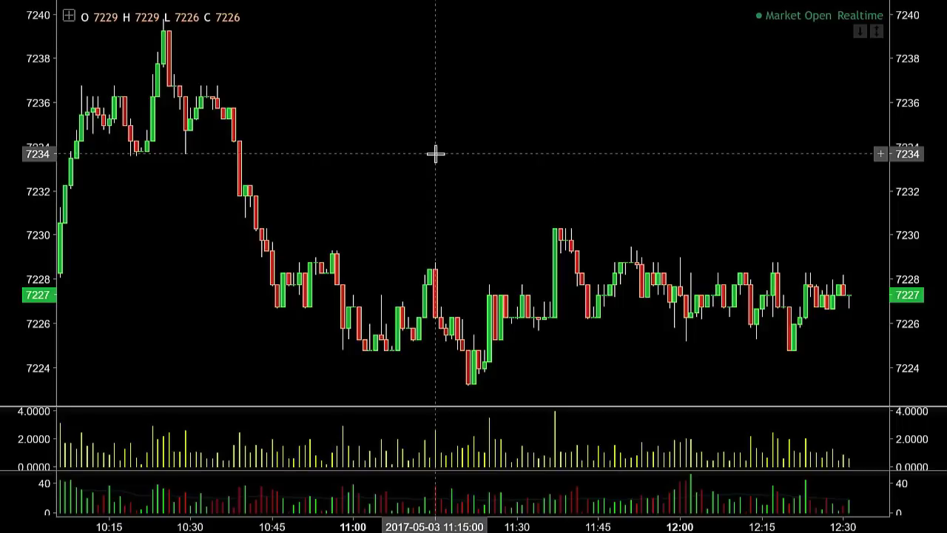
scroll(428, 135, "up", 5)
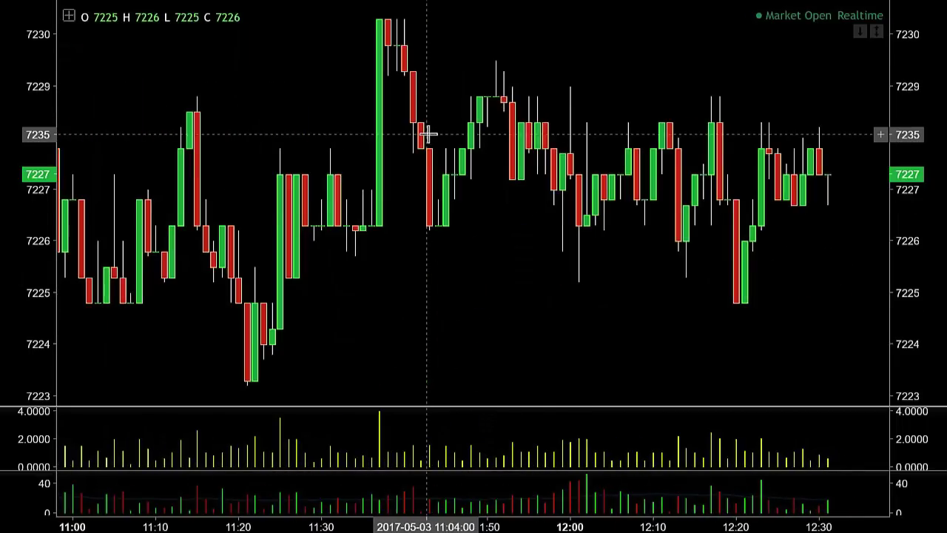
scroll(459, 167, "down", 5)
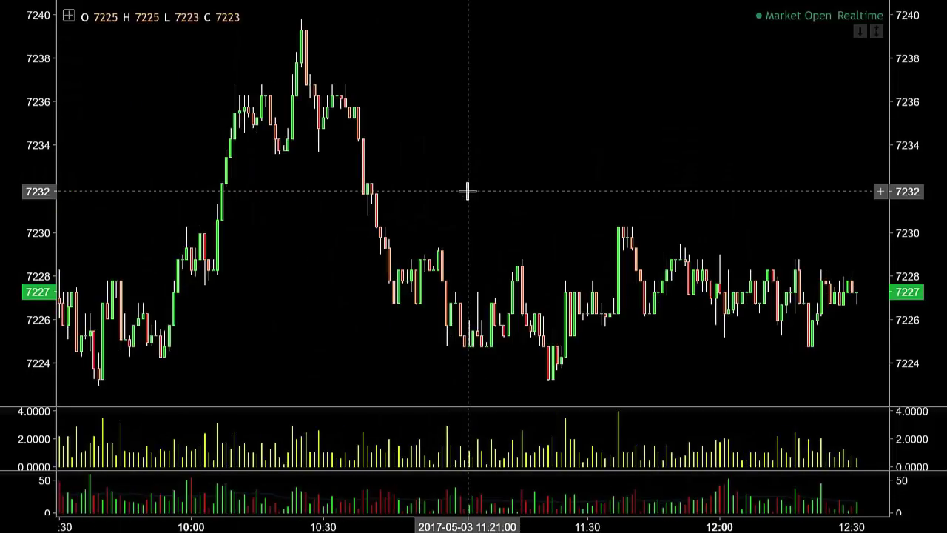
scroll(468, 191, "up", 4)
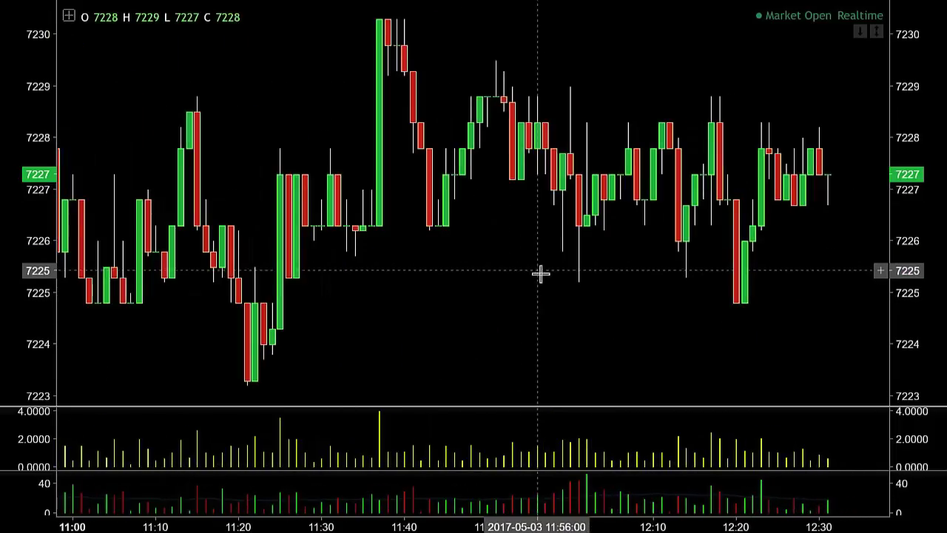
scroll(545, 333, "up", 4)
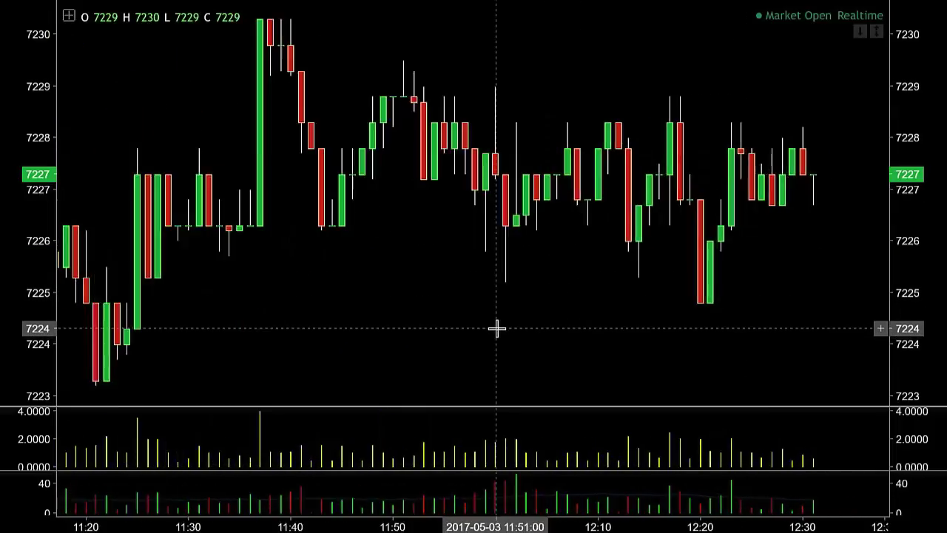
scroll(703, 367, "down", 1)
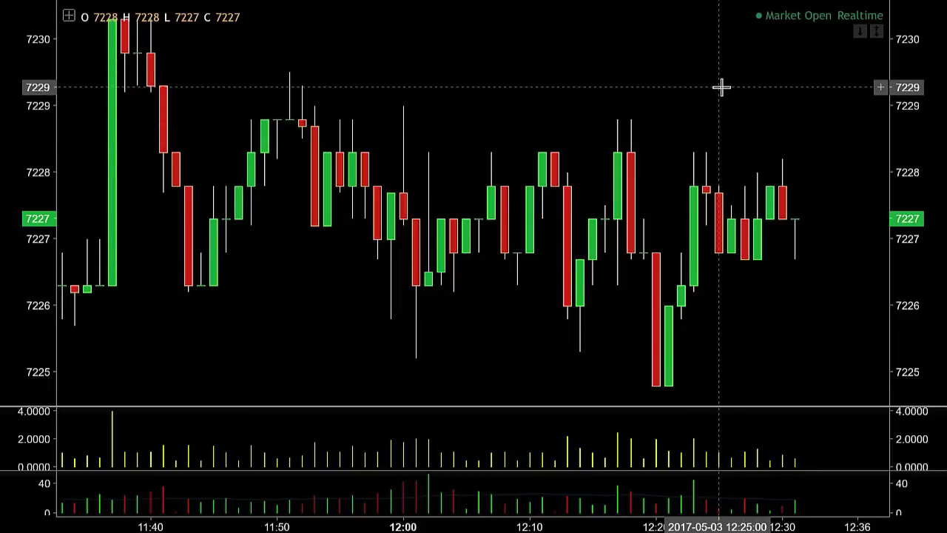
scroll(676, 110, "down", 5)
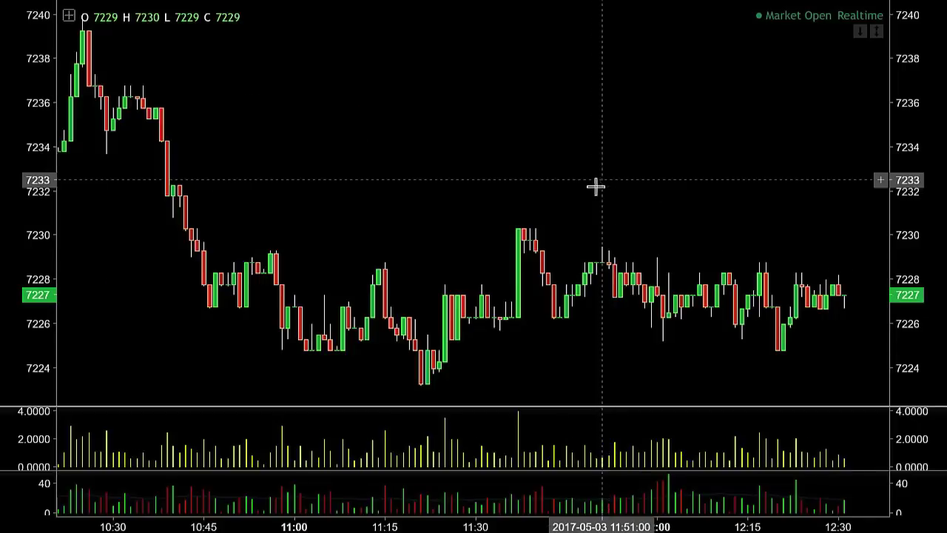
scroll(595, 144, "up", 2)
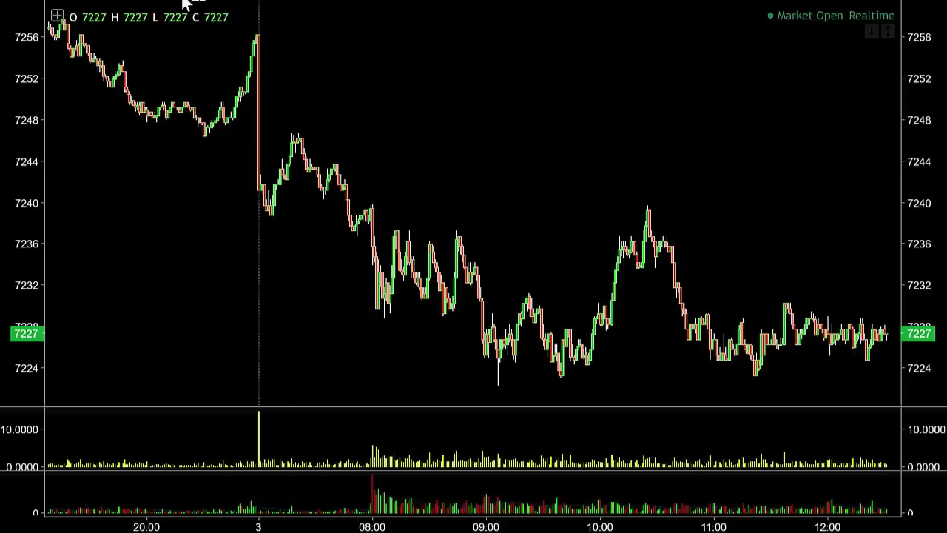
Step: Set the chart interval to 5 minutes and look over the price movement of the last few trading days
left_click(135, 2)
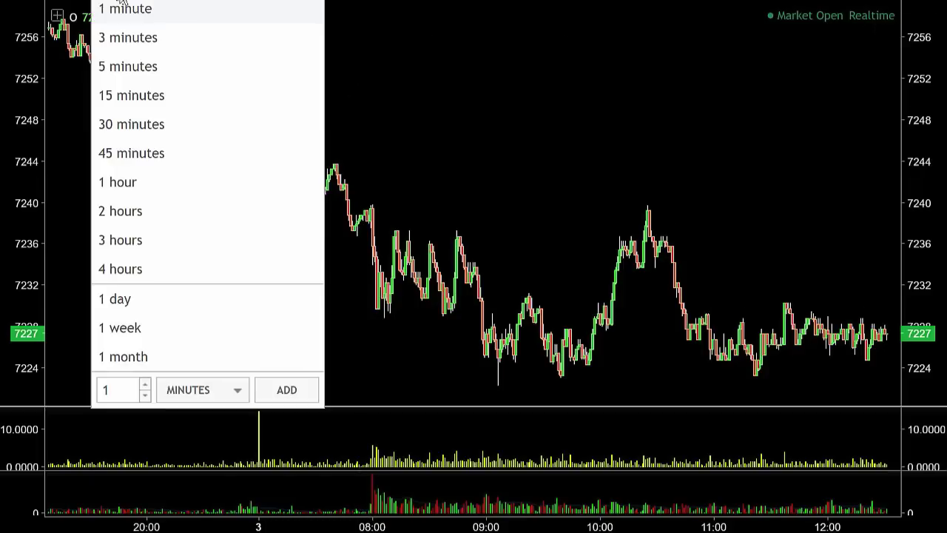
left_click(148, 66)
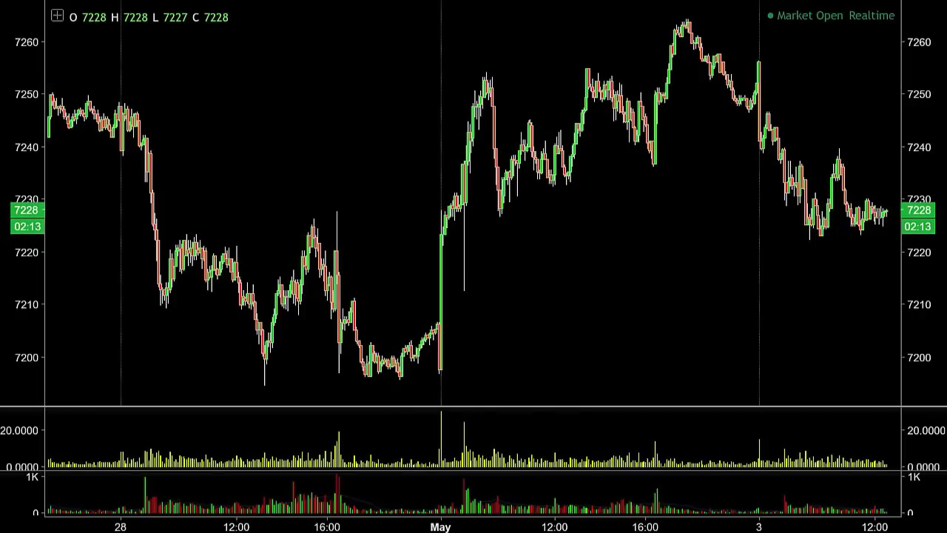
scroll(641, 116, "down", 5)
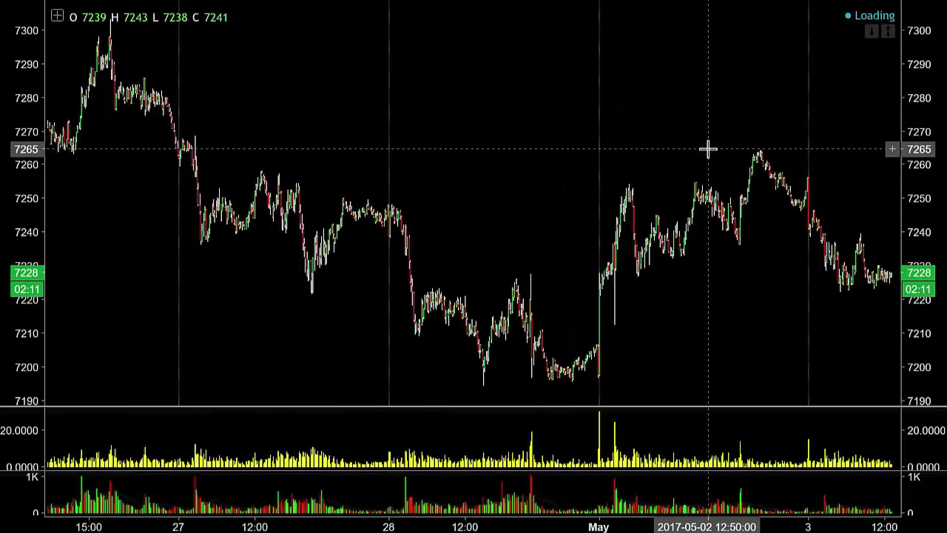
scroll(708, 147, "up", 4)
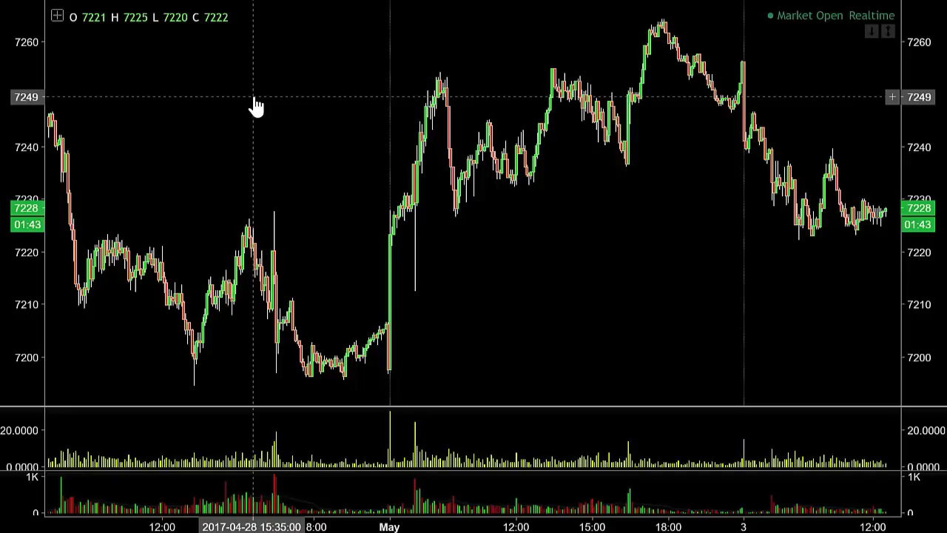
Step: Show the price as a Line chart for comparison and return the chart style to Candles
left_click(223, 2)
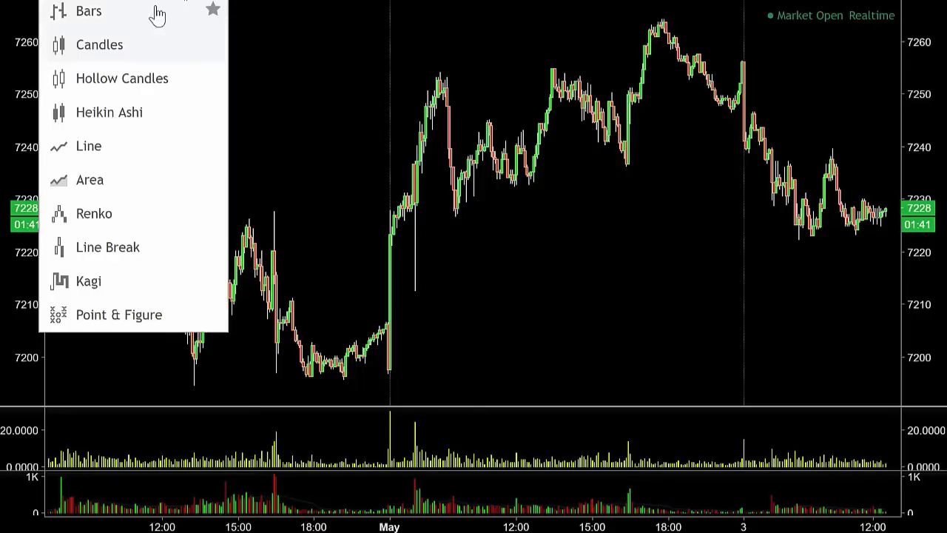
left_click(113, 146)
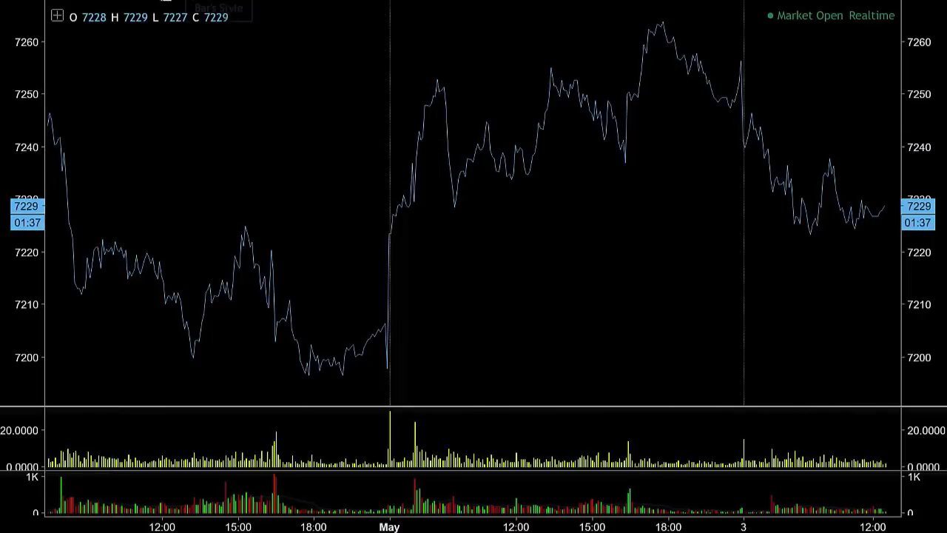
left_click(222, 2)
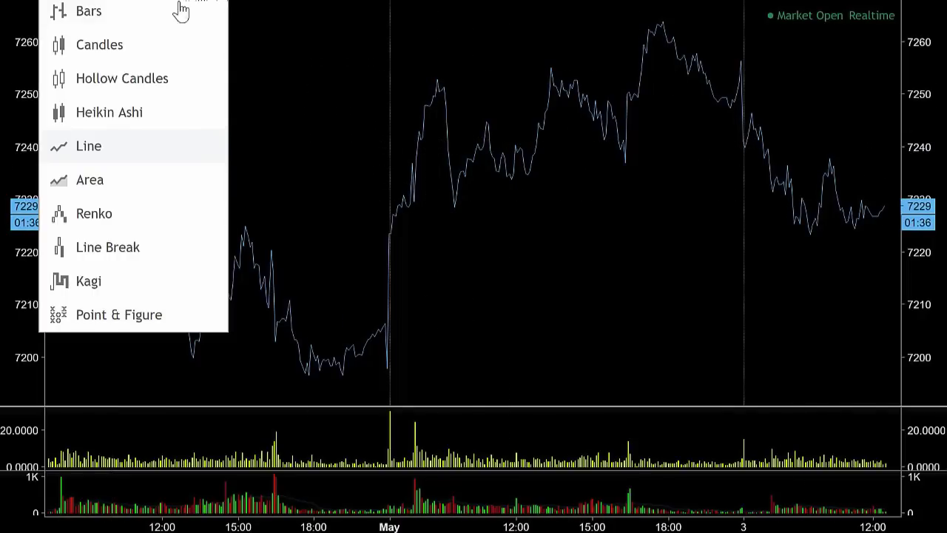
left_click(155, 44)
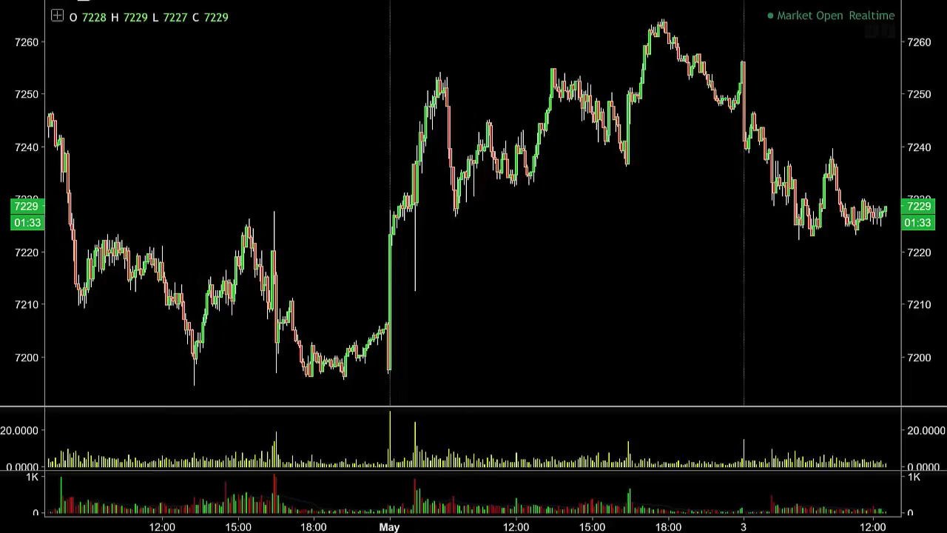
Step: Set the interval to 15 minutes, mark the 26th's low, high, open and close in red, and sketch a candle body below the prices
left_click(81, 2)
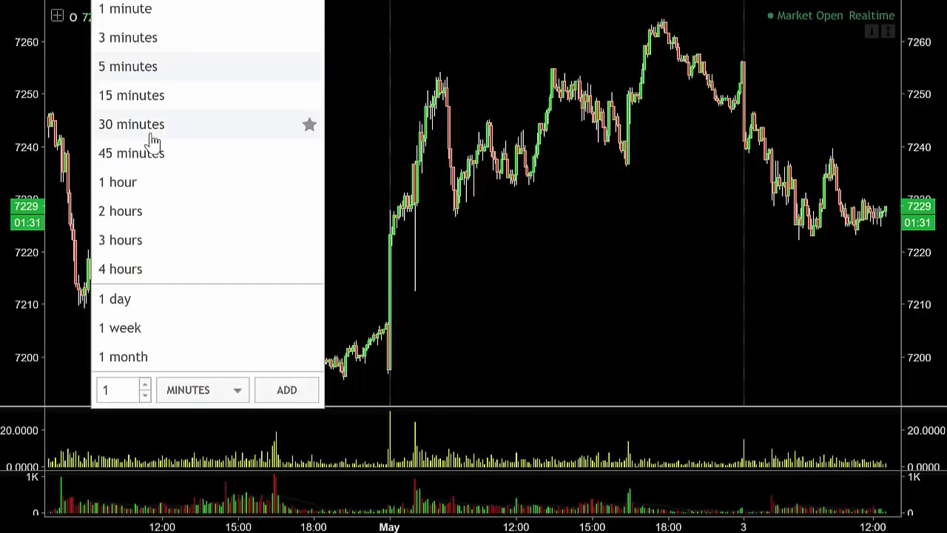
left_click(127, 96)
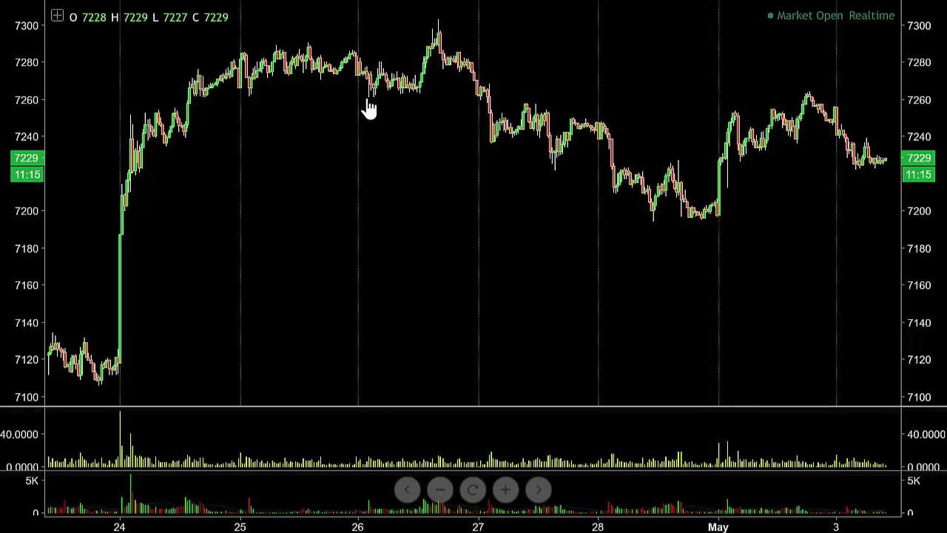
left_click_drag(370, 97, 390, 97)
left_click_drag(427, 22, 466, 20)
mouse_move(398, 144)
left_mouse_down()
mouse_move(400, 209)
mouse_move(428, 179)
mouse_move(400, 145)
left_mouse_up()
left_click_drag(370, 72, 354, 71)
left_click_drag(478, 67, 468, 67)
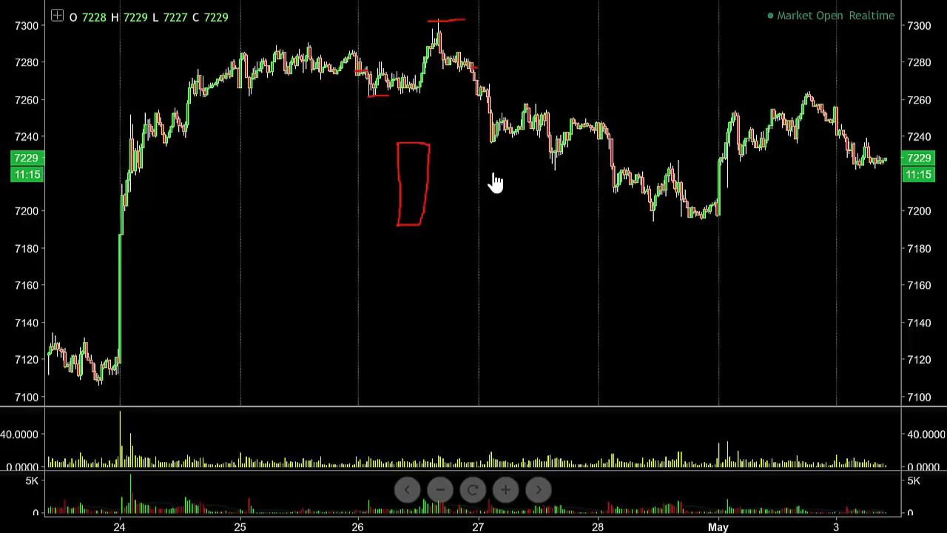
Step: Sketch the upper and lower wicks on the red candle body and clear all the red markings from the chart
left_click_drag(413, 141, 412, 124)
left_click_drag(409, 229, 410, 243)
mouse_move(499, 202)
left_mouse_down()
mouse_move(518, 205)
mouse_move(498, 205)
mouse_move(505, 174)
mouse_move(503, 218)
left_mouse_up()
key("Escape")
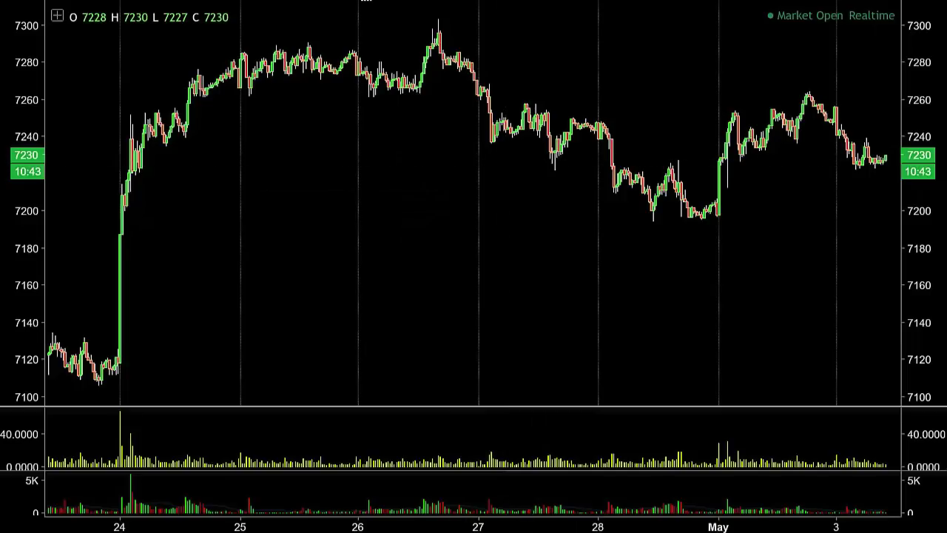
Step: Set the chart interval to 1 hour and look over the price movement from March to early May
left_click(367, 2)
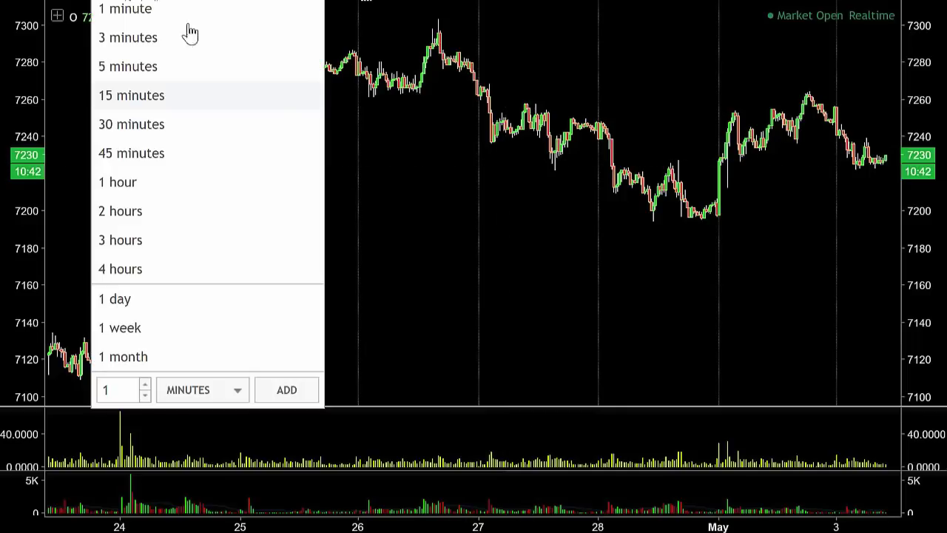
left_click(158, 182)
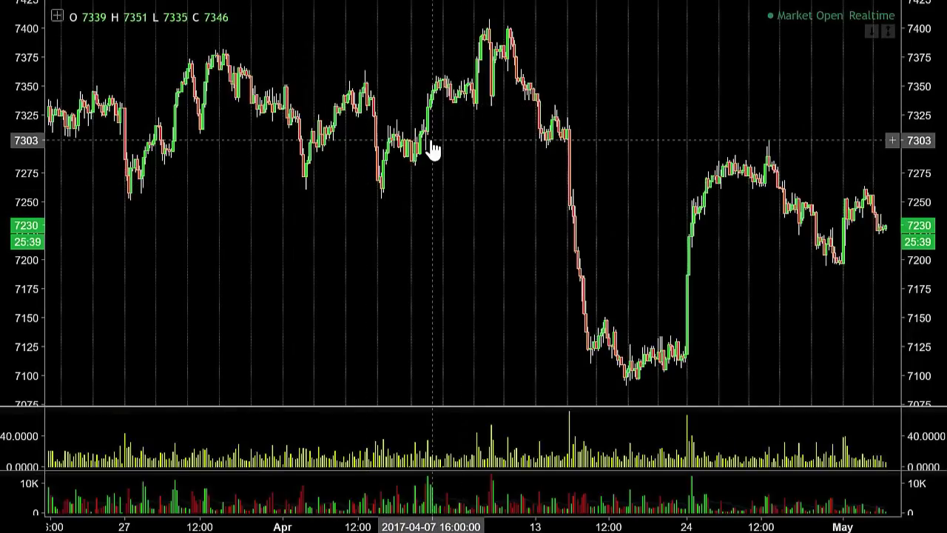
scroll(432, 145, "down", 2)
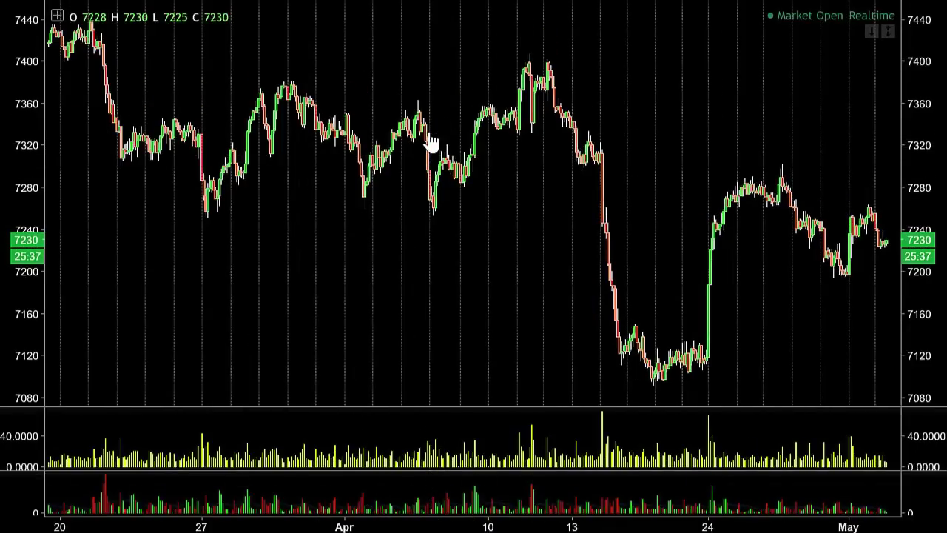
scroll(432, 144, "down", 1)
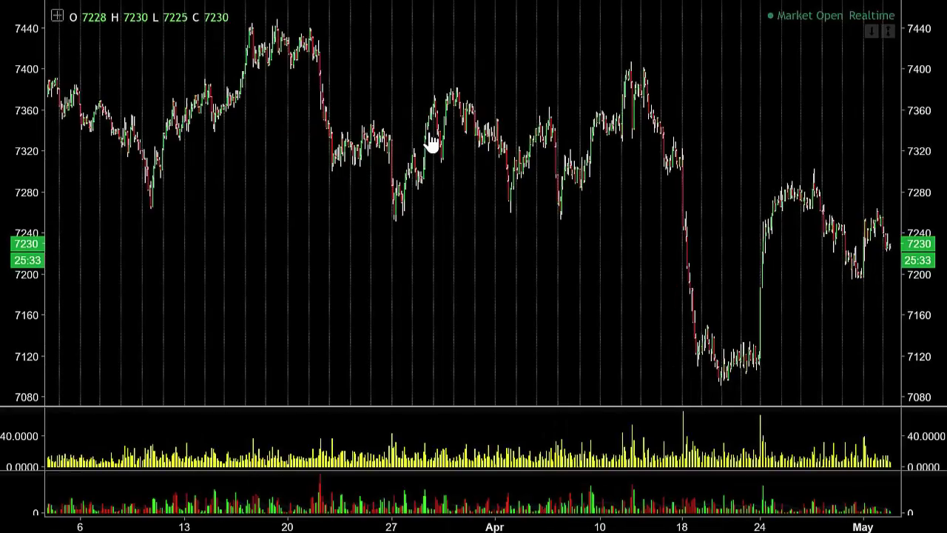
scroll(434, 144, "up", 2)
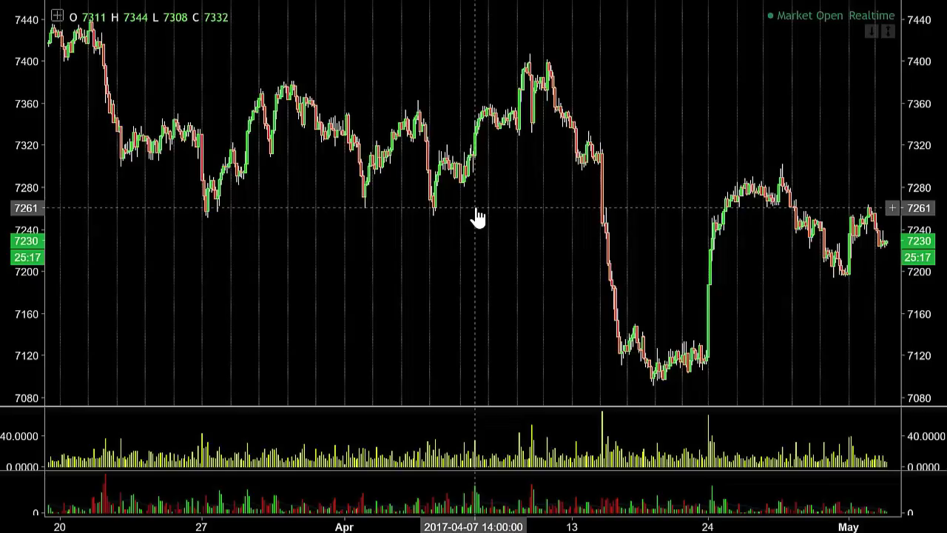
Step: Set the chart interval to 4 hours and examine the candles from mid-February to early May 2017
left_click(111, 1)
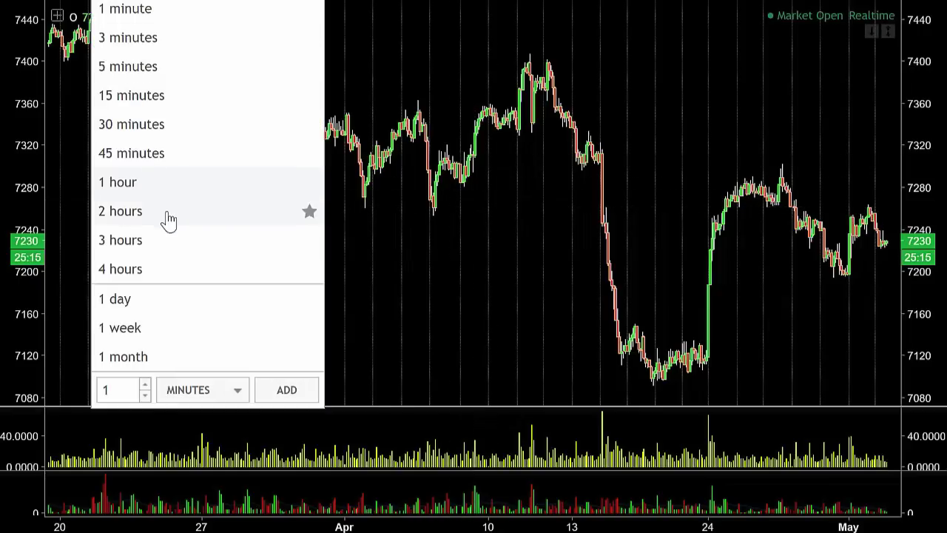
left_click(180, 268)
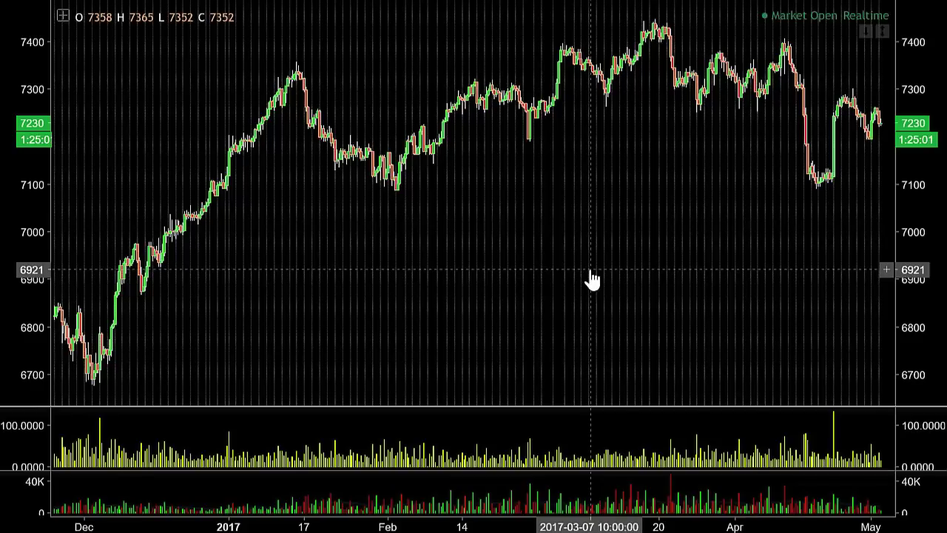
scroll(596, 300, "up", 2)
scroll(599, 304, "up", 3)
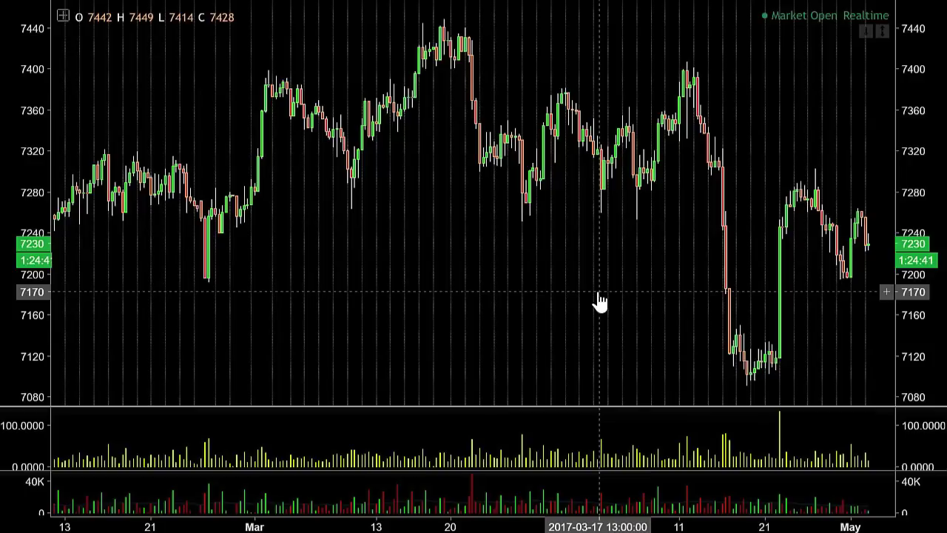
Step: Switch the chart to 3-minute candles, followed by 1-minute candles, and look over the price movement of 3 May 2017
left_click(116, 3)
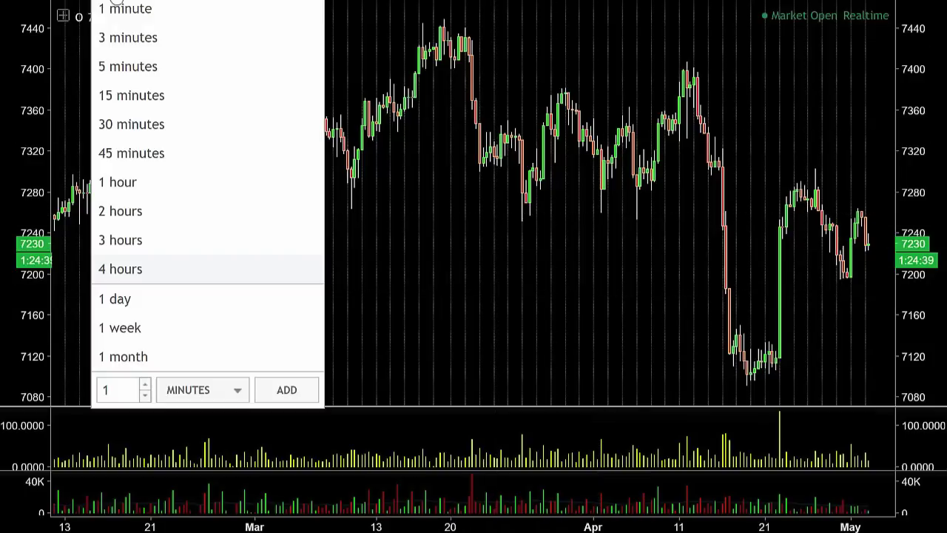
left_click(133, 36)
left_click(122, 6)
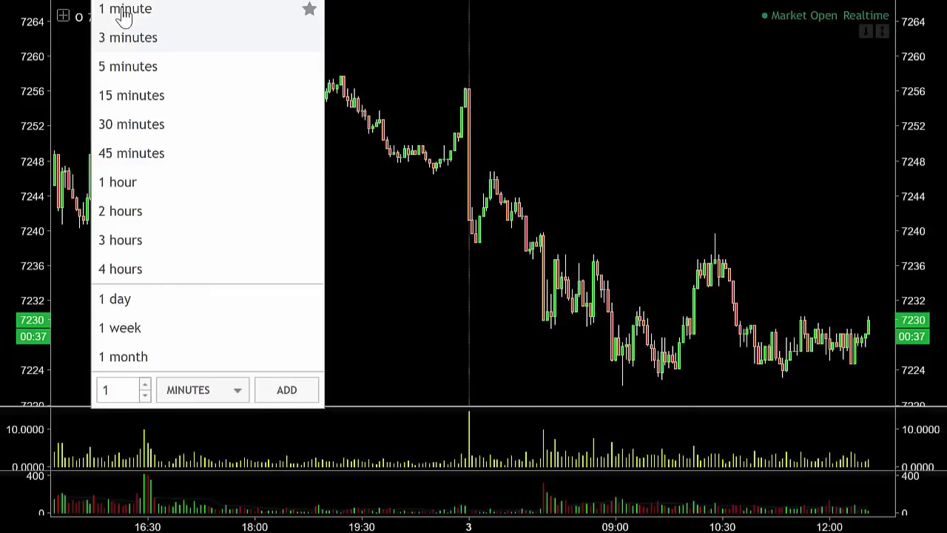
left_click(123, 11)
scroll(395, 214, "down", 5)
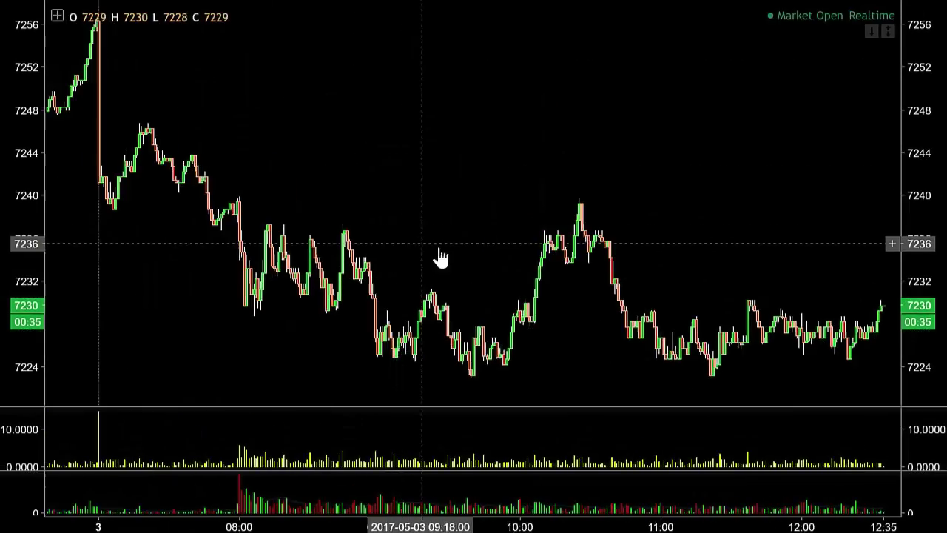